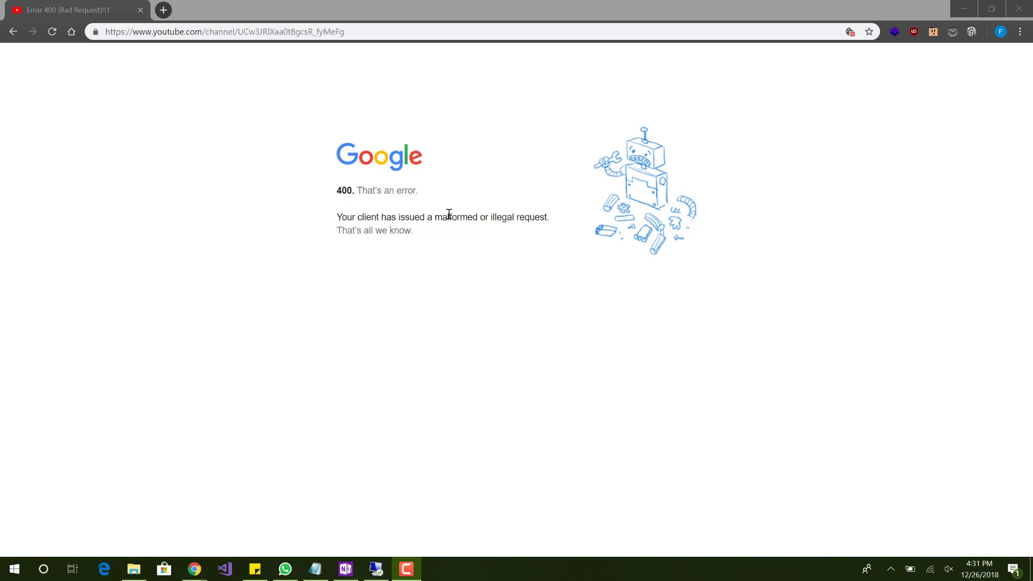
# Focus the browser and highlight, then deselect, the 400 Bad Request error message text
pyautogui.click(533, 254)
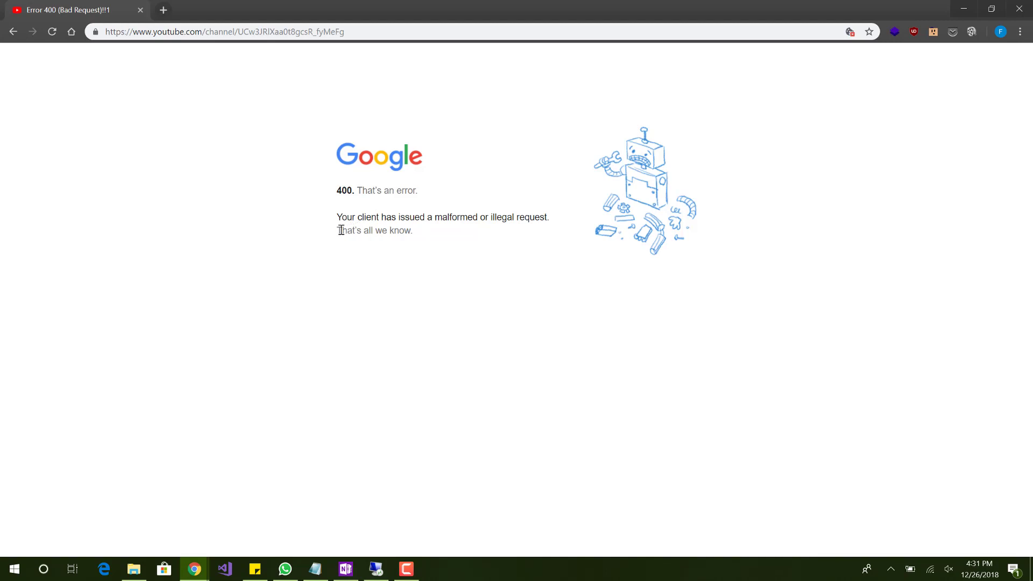
pyautogui.moveTo(339, 230); pyautogui.dragTo(444, 228)
pyautogui.click(444, 229)
pyautogui.moveTo(416, 234); pyautogui.dragTo(308, 135)
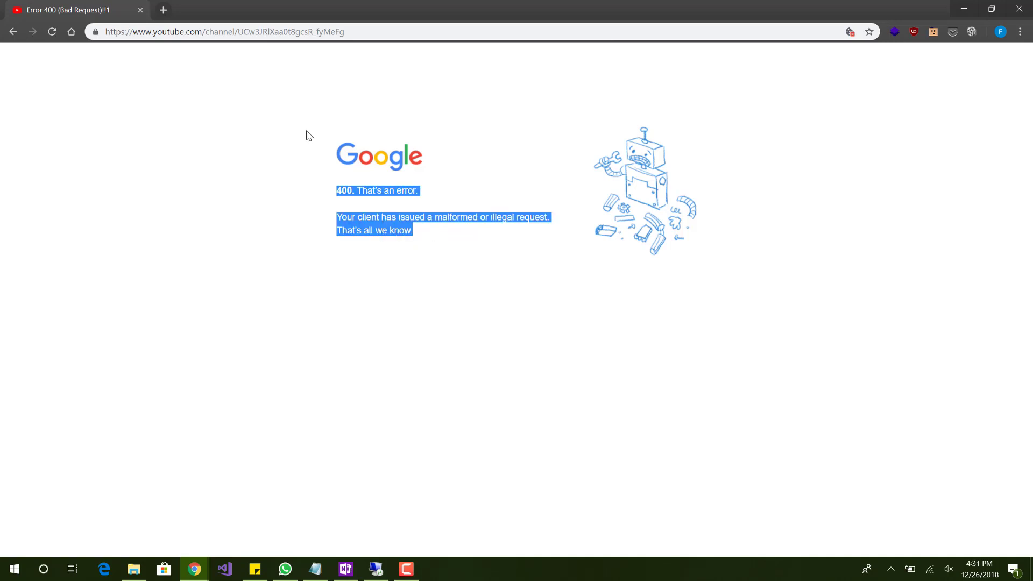
pyautogui.click(307, 135)
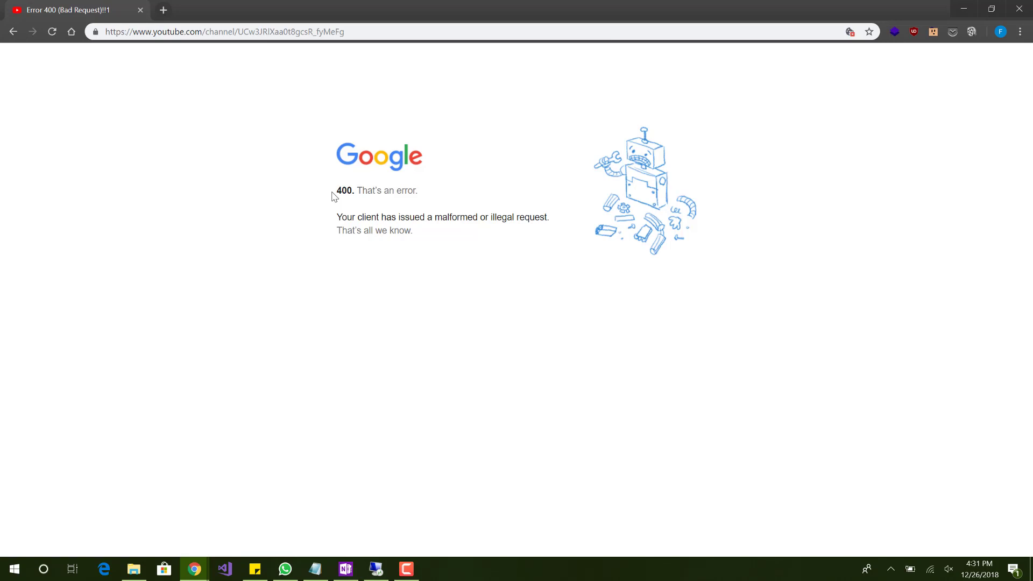
# Open DevTools via F12 and Inspect, widen the pane, and view Network, then Sources
pyautogui.press('F12')
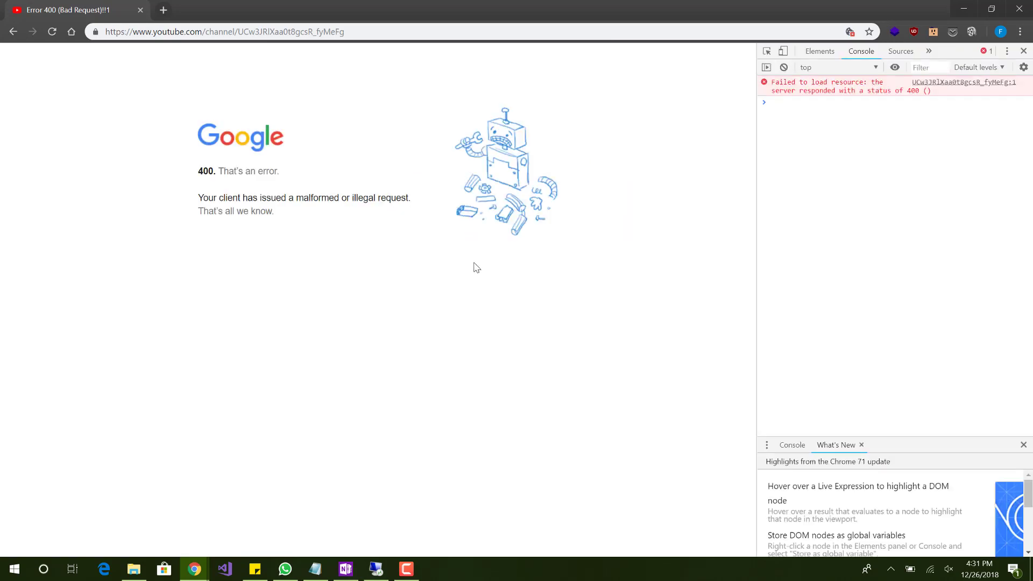
pyautogui.rightClick(383, 278)
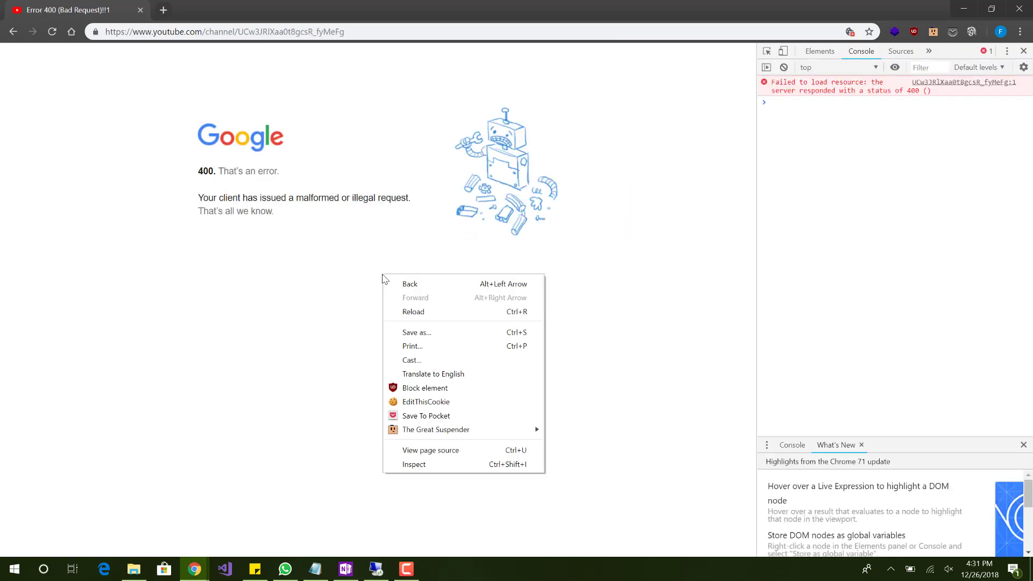
pyautogui.click(528, 465)
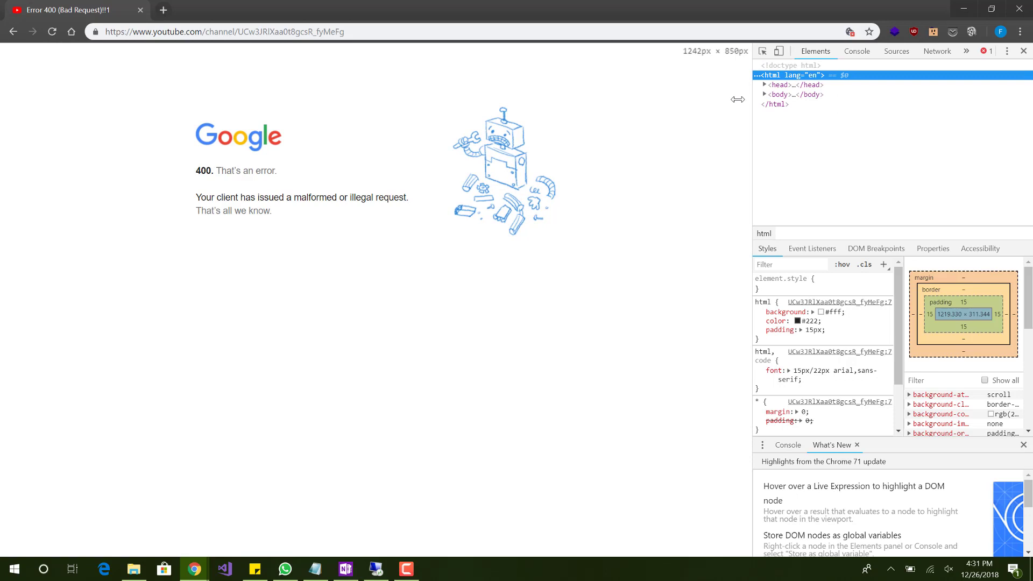
pyautogui.moveTo(758, 99); pyautogui.dragTo(737, 98)
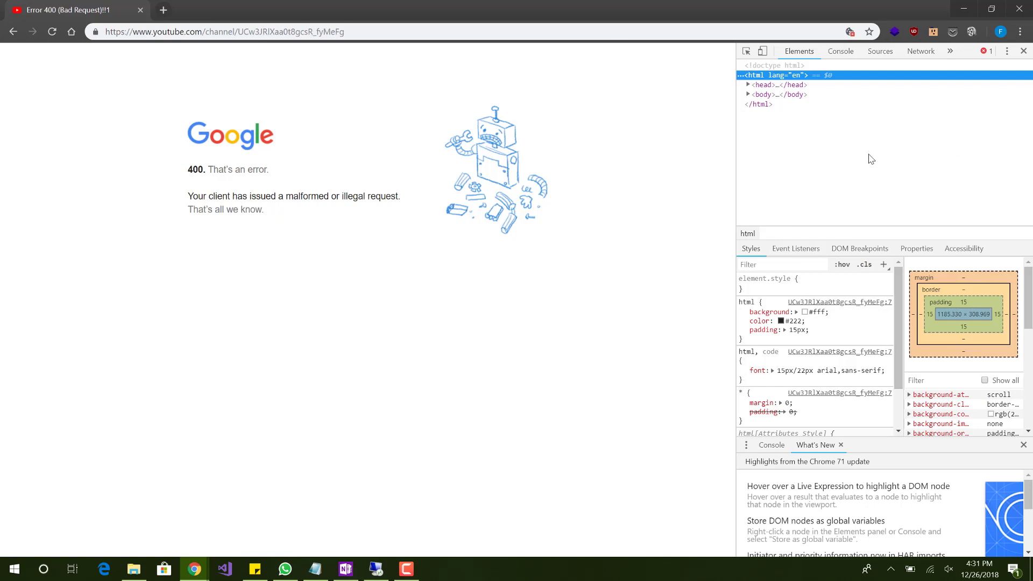
pyautogui.click(928, 55)
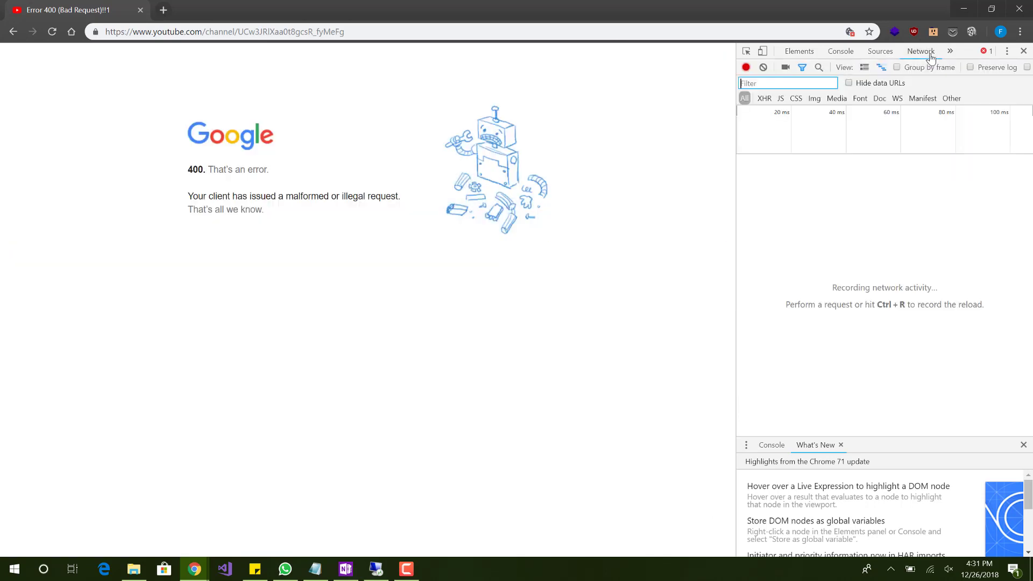
pyautogui.click(885, 55)
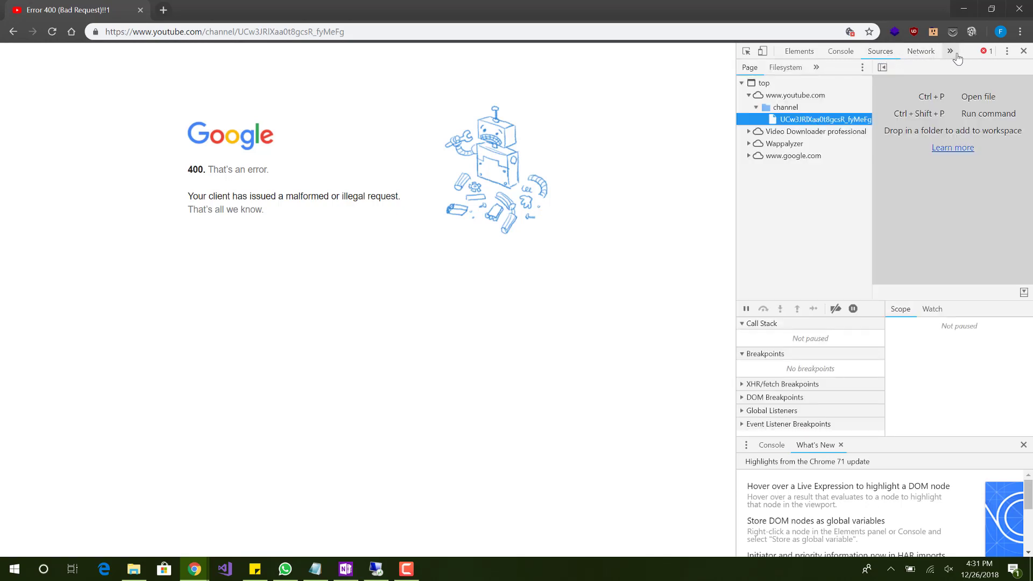
pyautogui.click(951, 52)
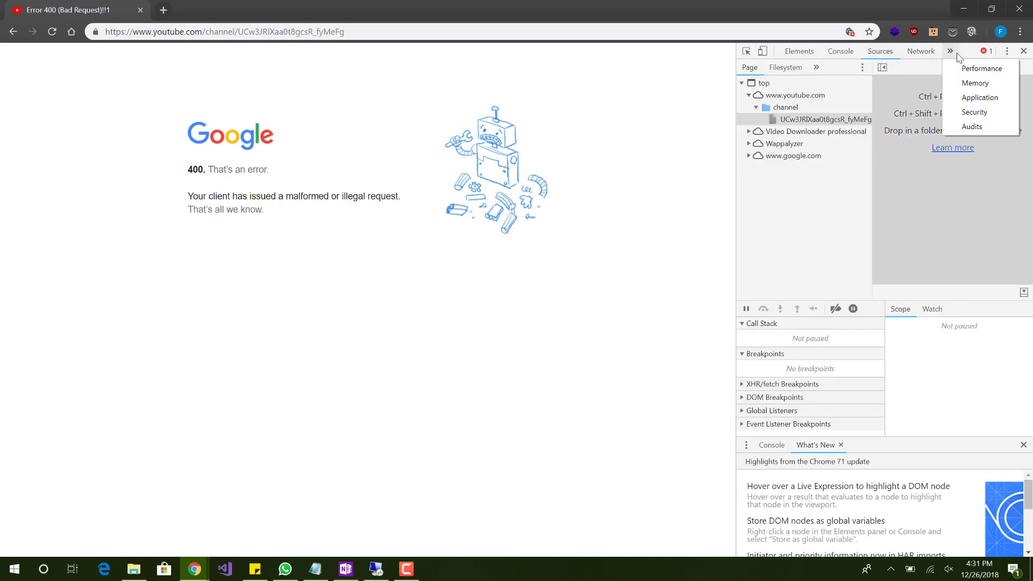
pyautogui.click(975, 98)
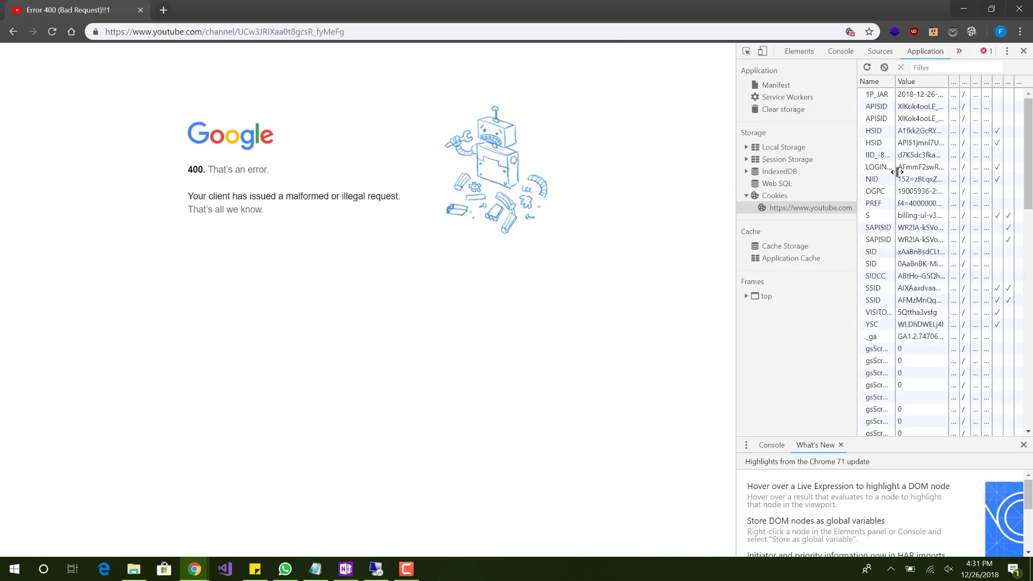
pyautogui.moveTo(1028, 154); pyautogui.dragTo(1027, 371)
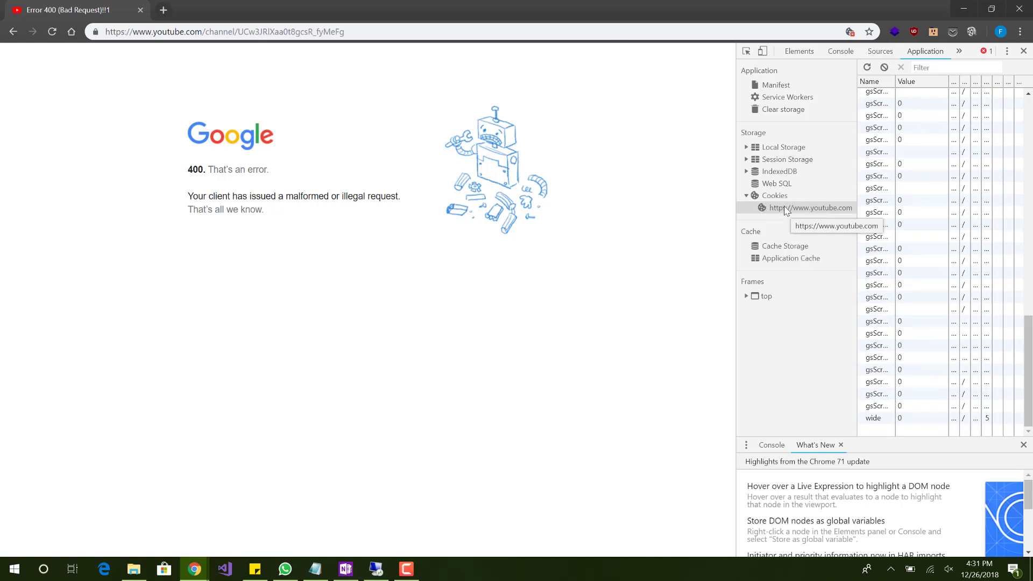
pyautogui.rightClick(786, 210)
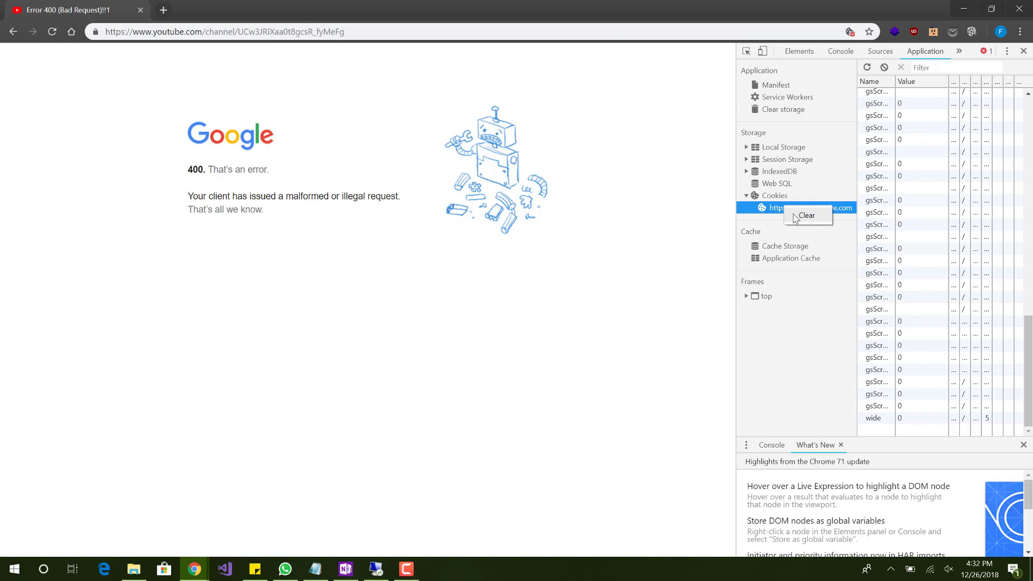
pyautogui.click(796, 216)
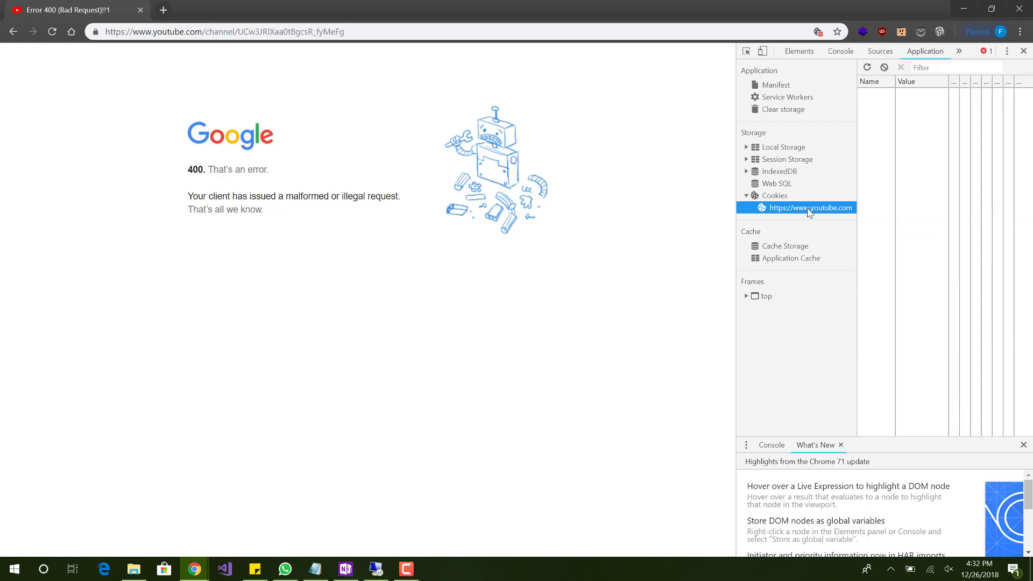
pyautogui.rightClick(808, 212)
pyautogui.click(823, 219)
# Reload the channel page, then view its VIDEOS and ABOUT tabs
pyautogui.click(623, 36)
pyautogui.press('Return')
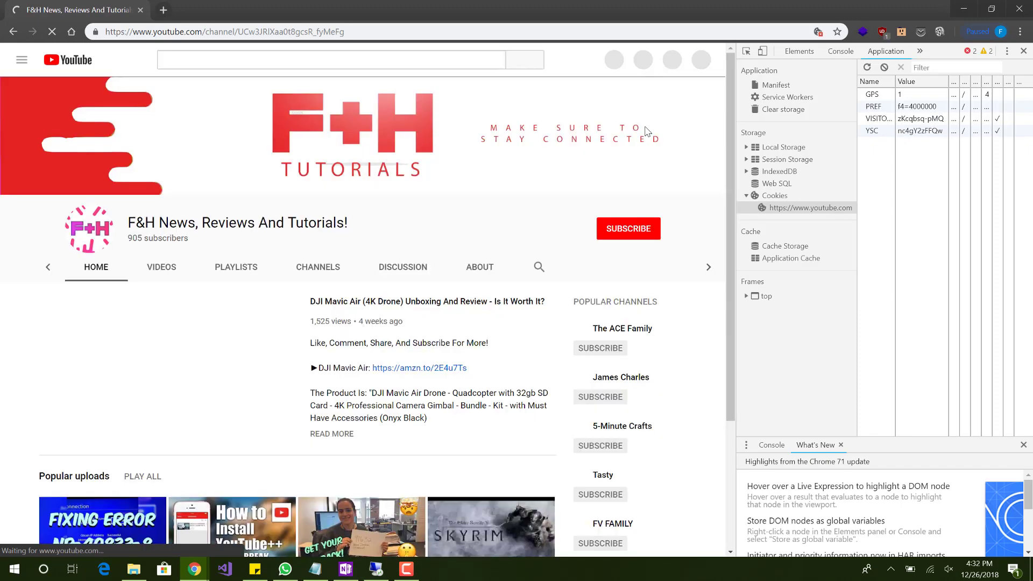
pyautogui.scroll(-2, 646, 132)
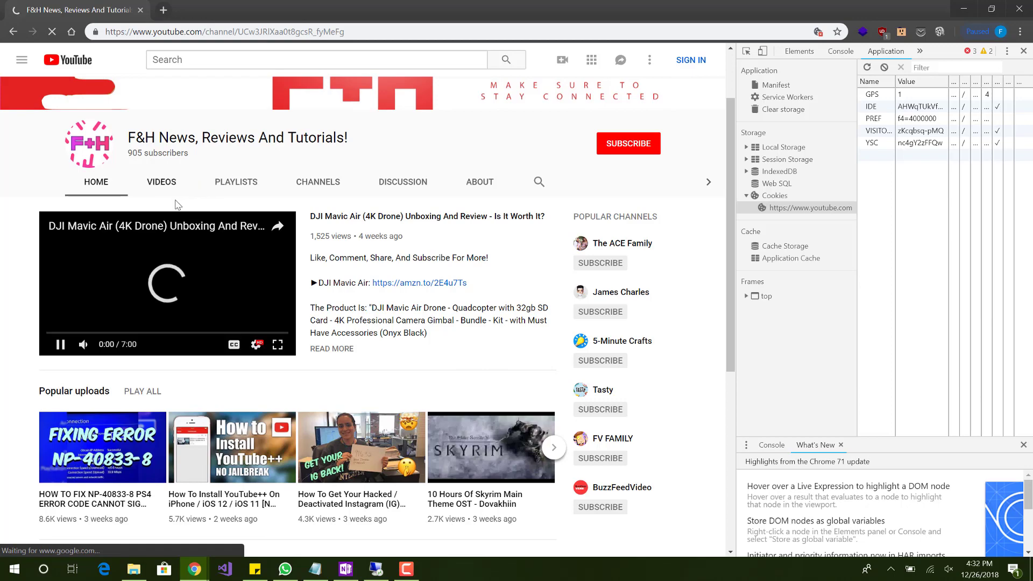
pyautogui.click(169, 191)
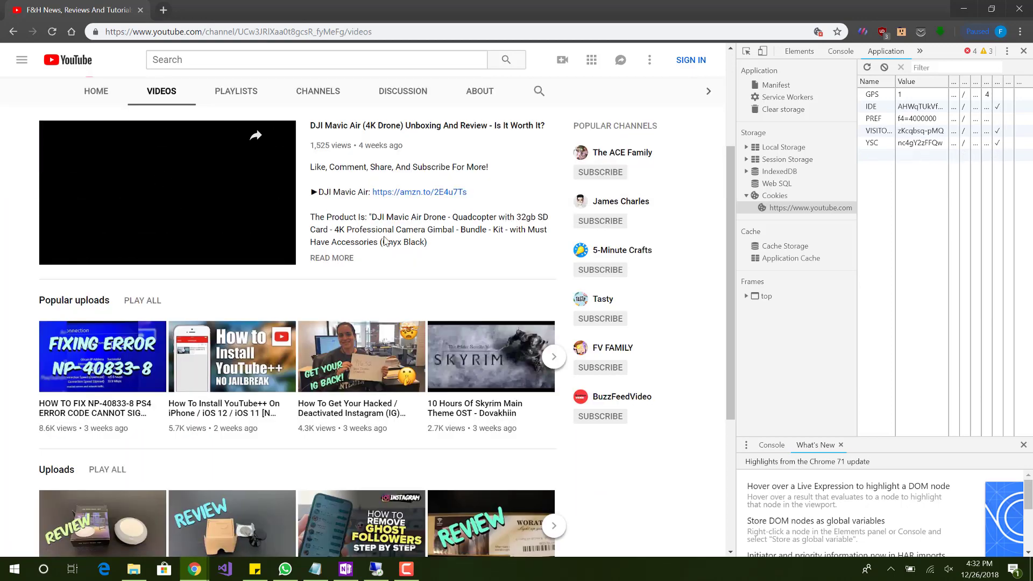
pyautogui.scroll(4, 557, 194)
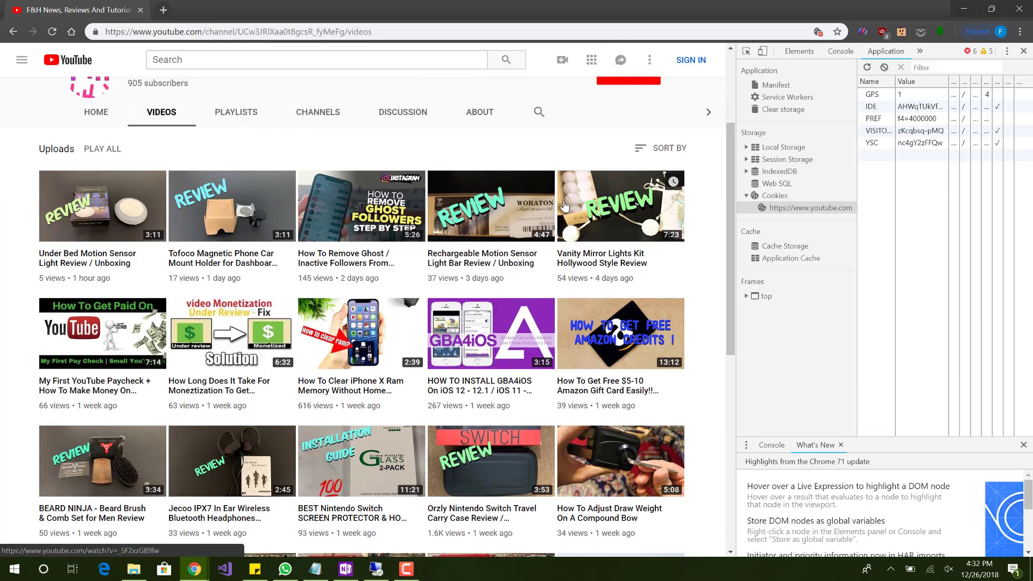
pyautogui.click(482, 265)
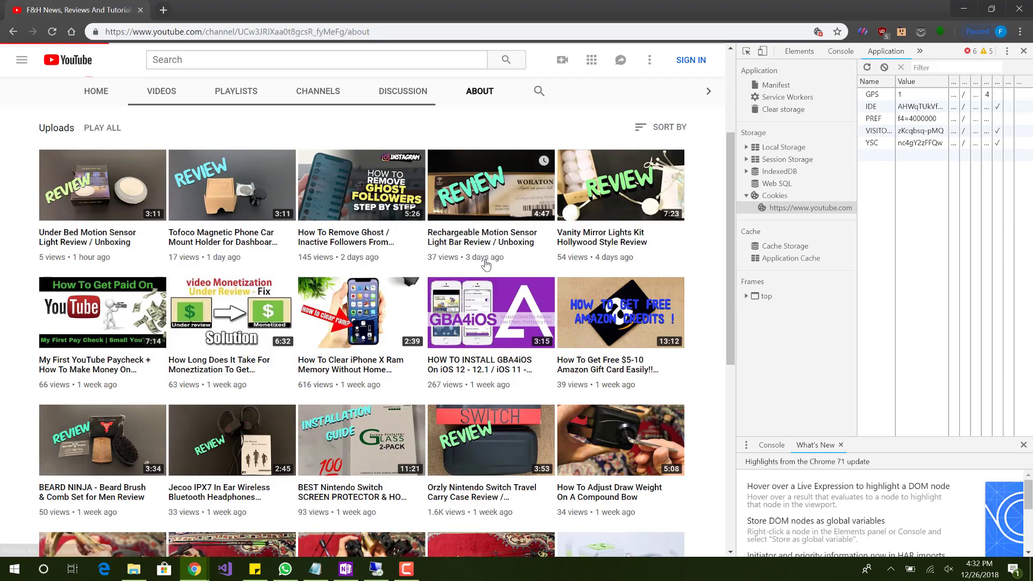
pyautogui.scroll(2, 394, 245)
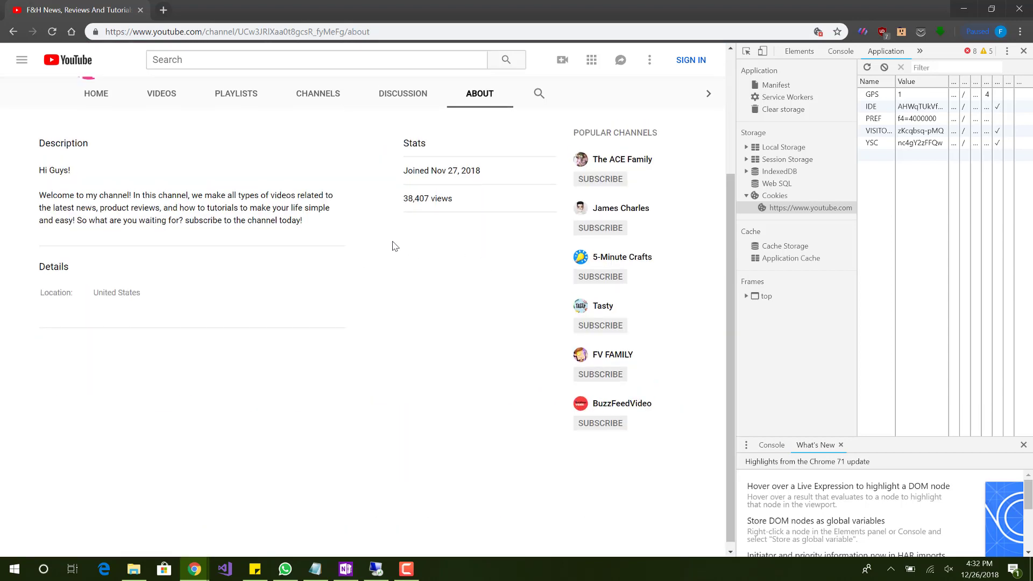